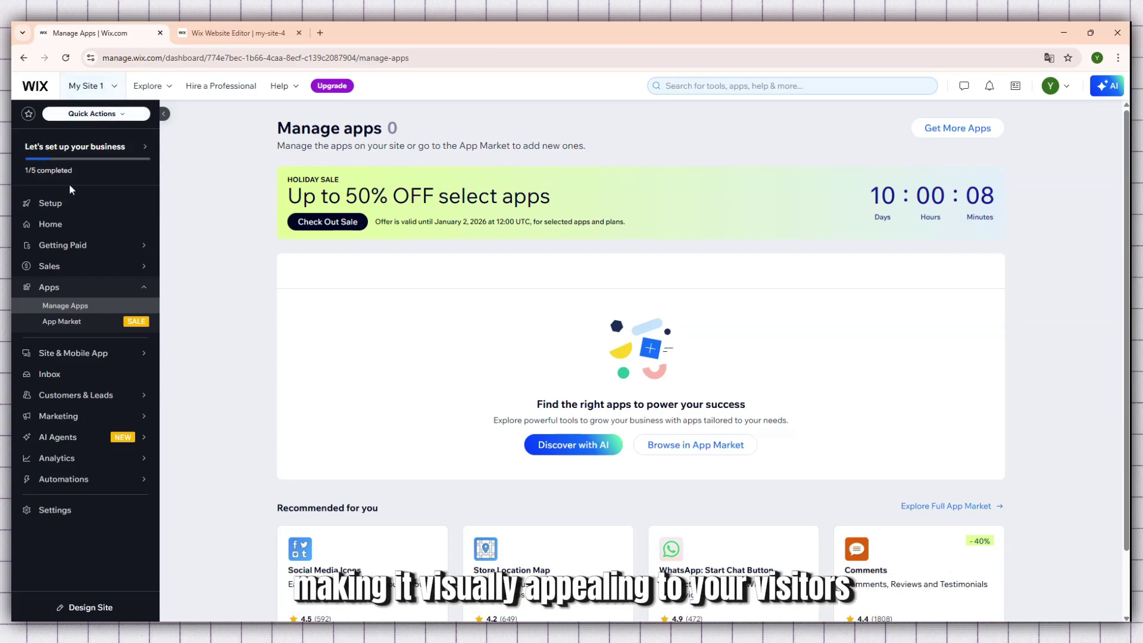
Step: Switch the dashboard to My Site 4, dismiss the Premium plan offer and open the site for design editing
click(100, 88)
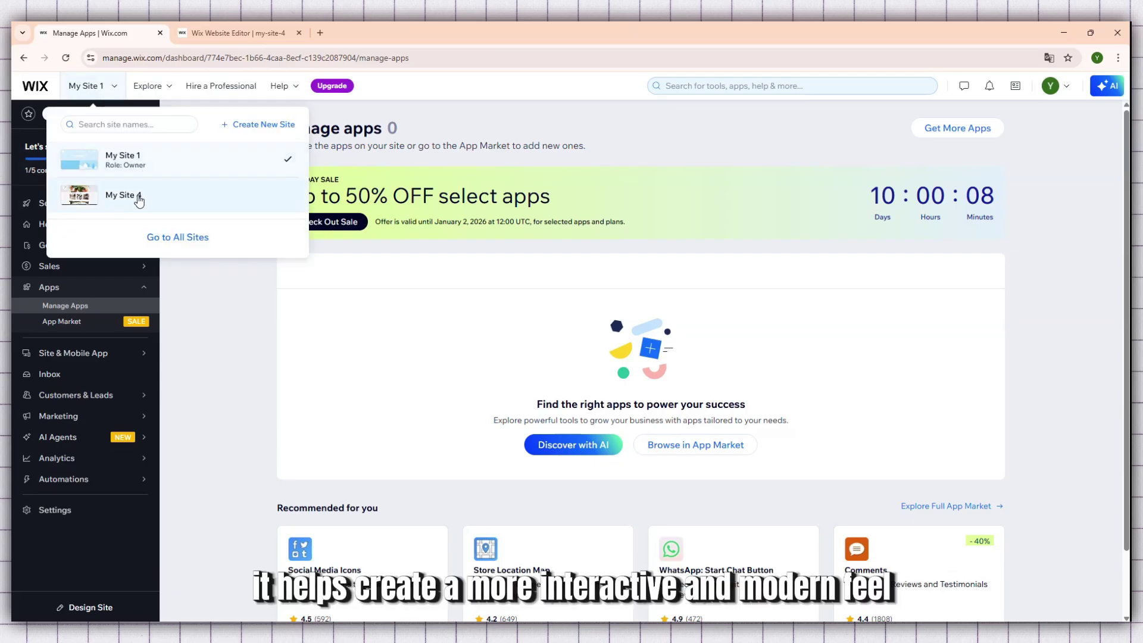
click(131, 198)
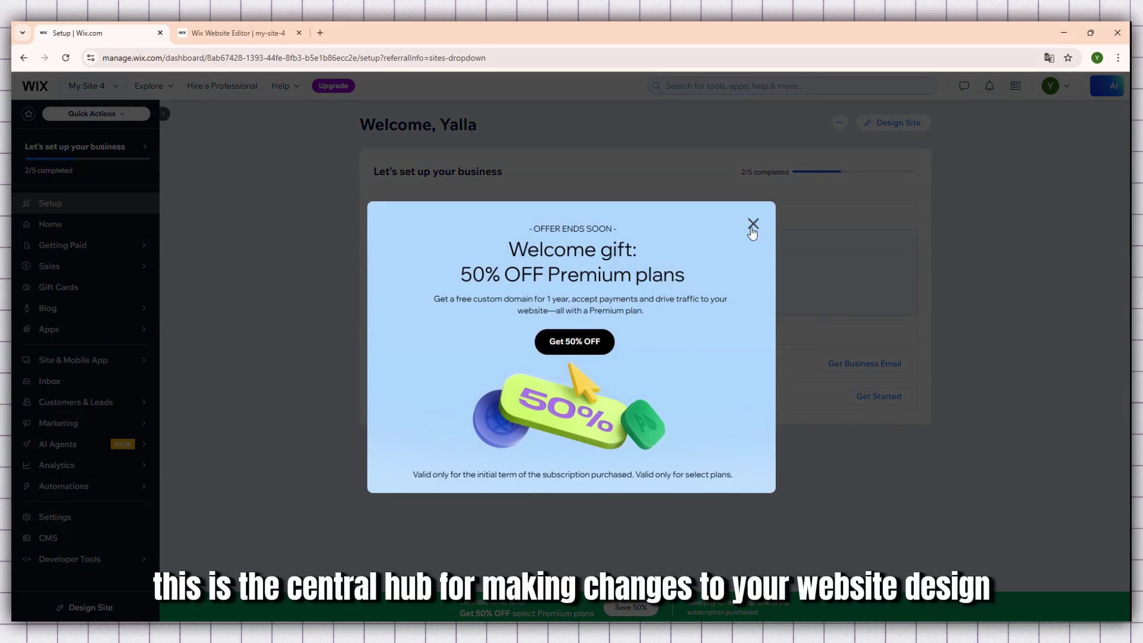
click(753, 224)
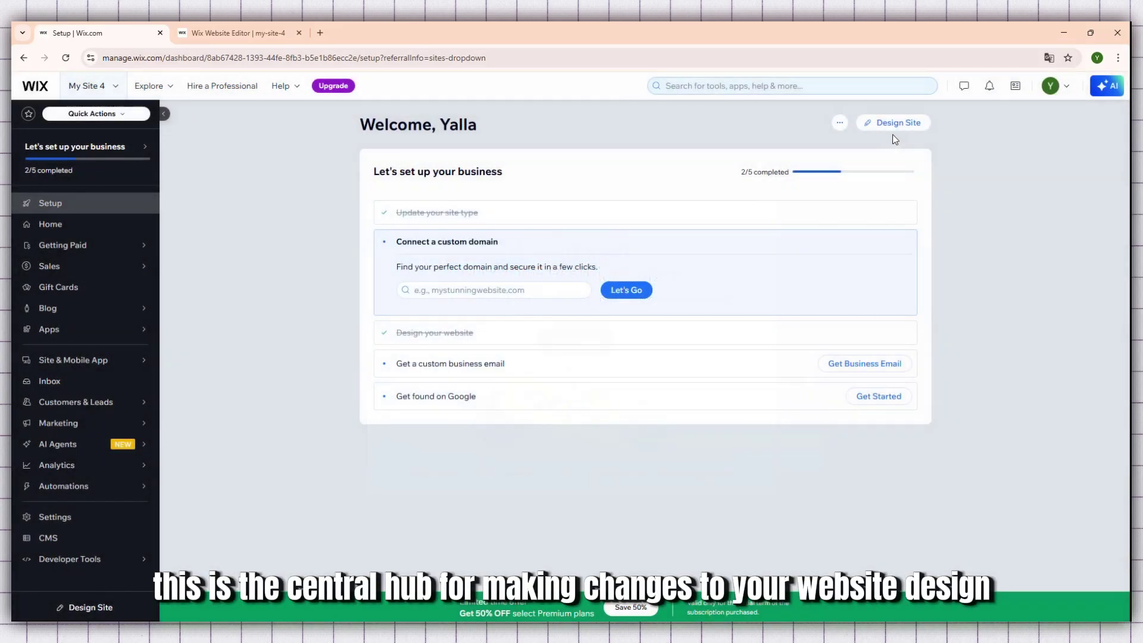
click(898, 125)
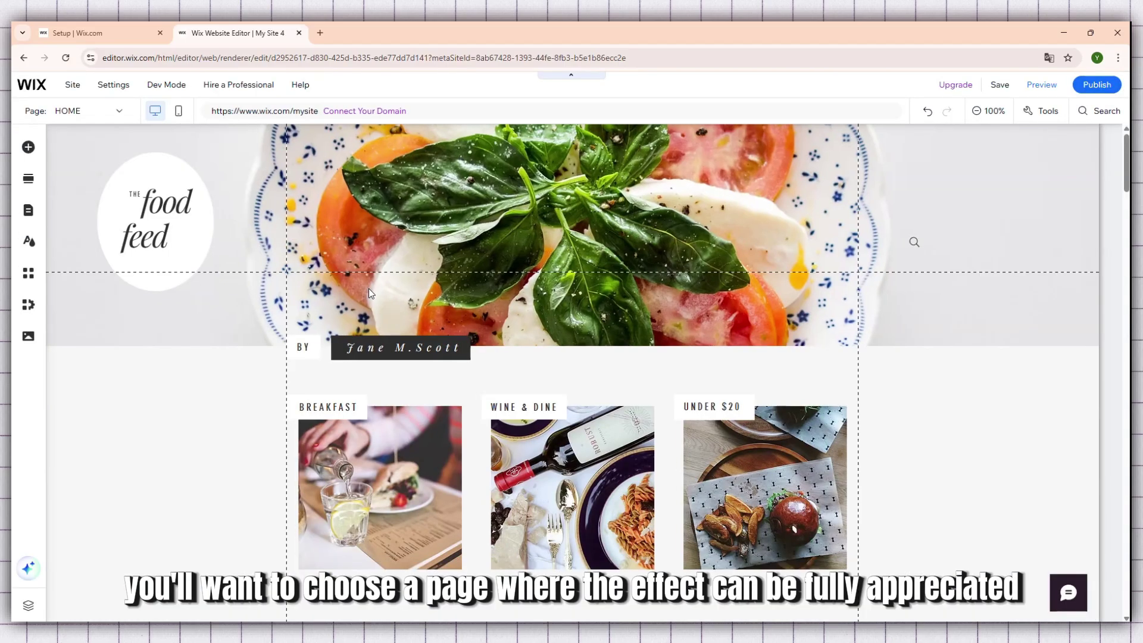
Step: Check the list of site pages and look through the HOME page for an element suited to a scrolling effect
click(92, 112)
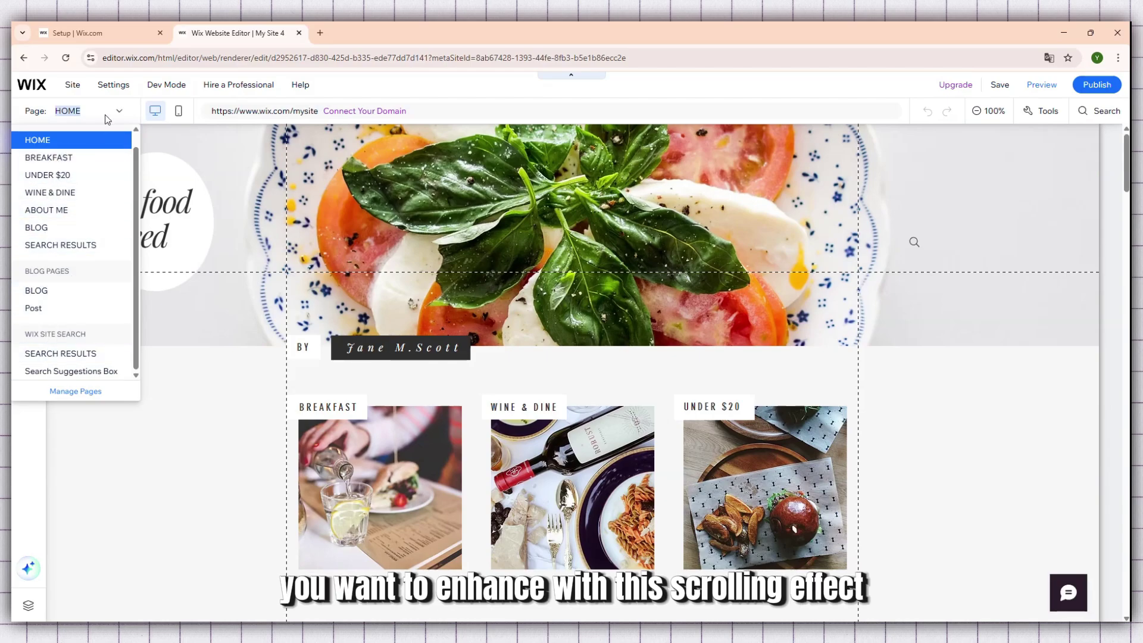
click(117, 112)
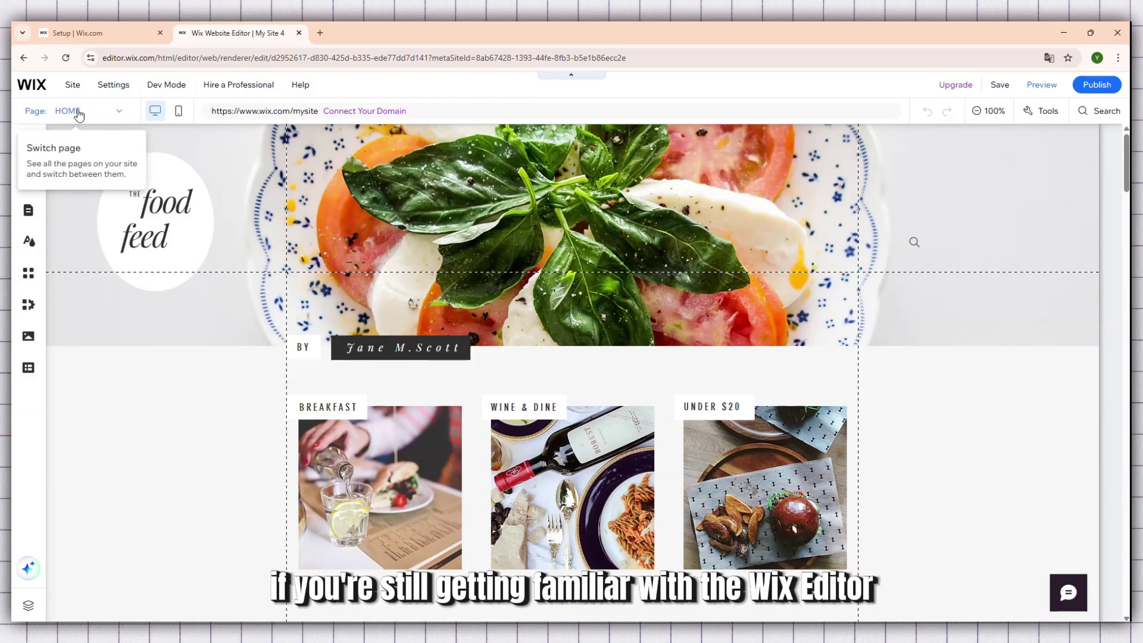
scroll(451, 203, down, 2)
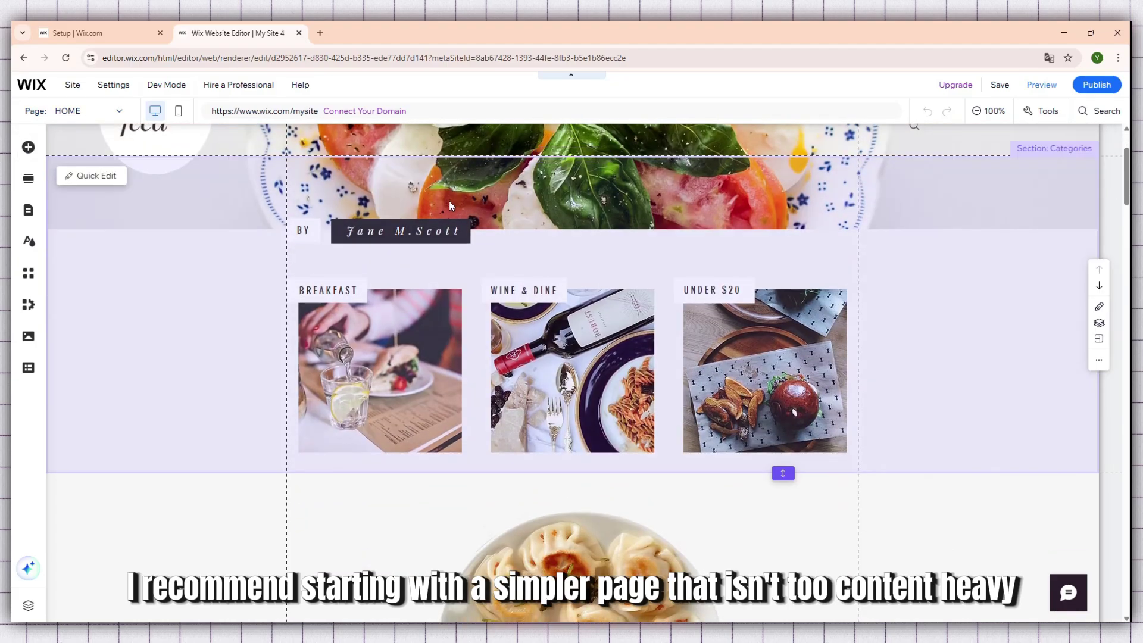
scroll(449, 199, up, 2)
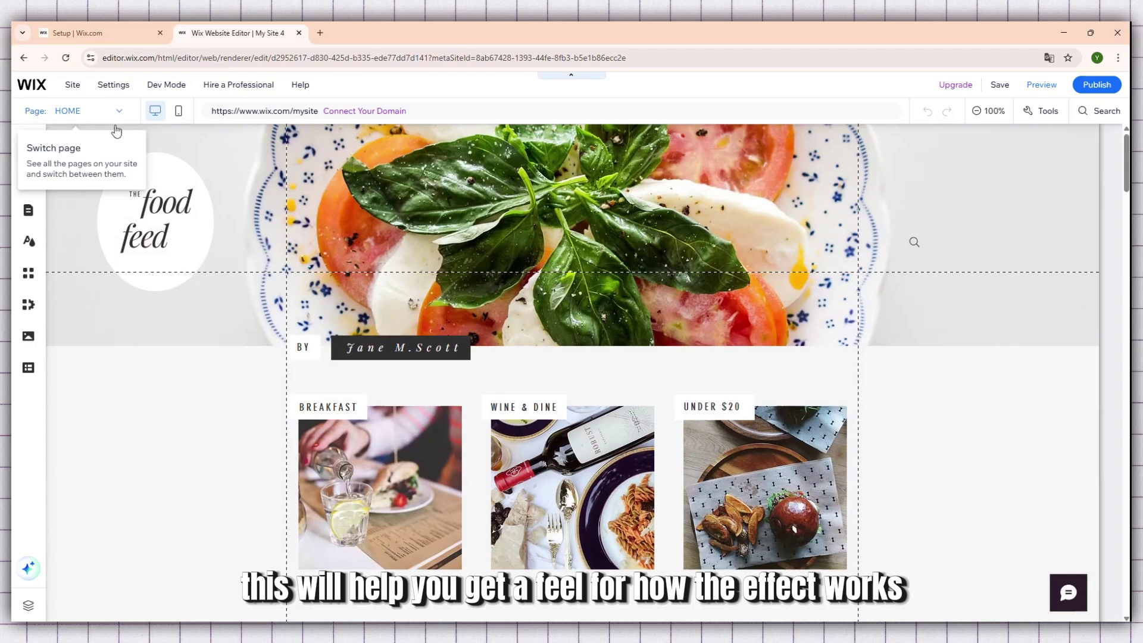
scroll(337, 202, down, 4)
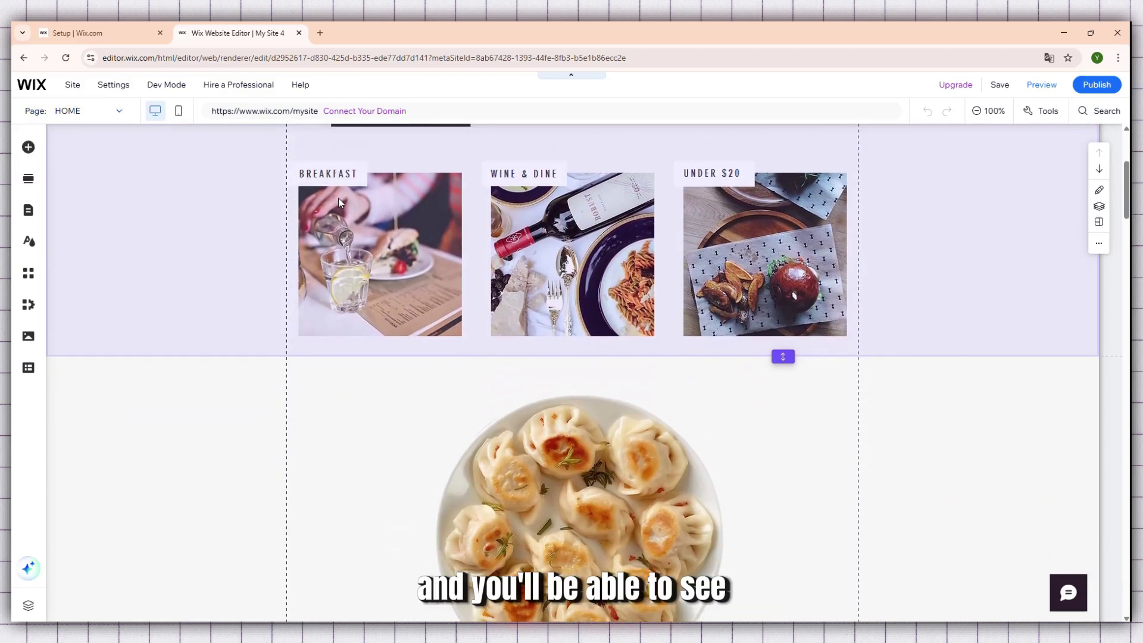
scroll(338, 198, up, 3)
scroll(339, 196, down, 9)
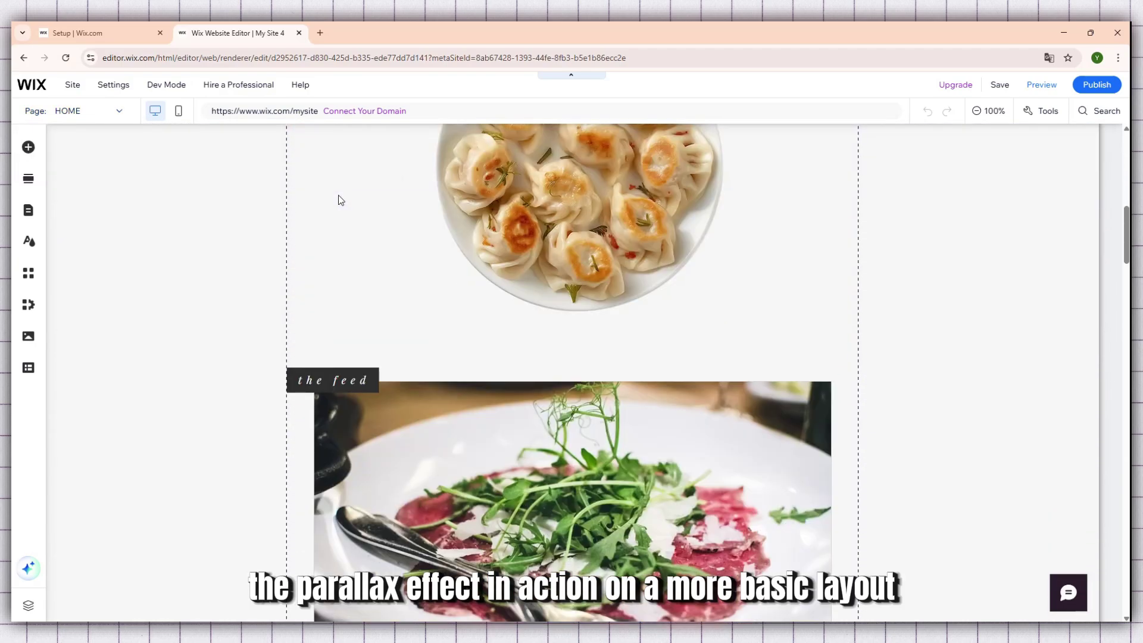
scroll(340, 199, down, 15)
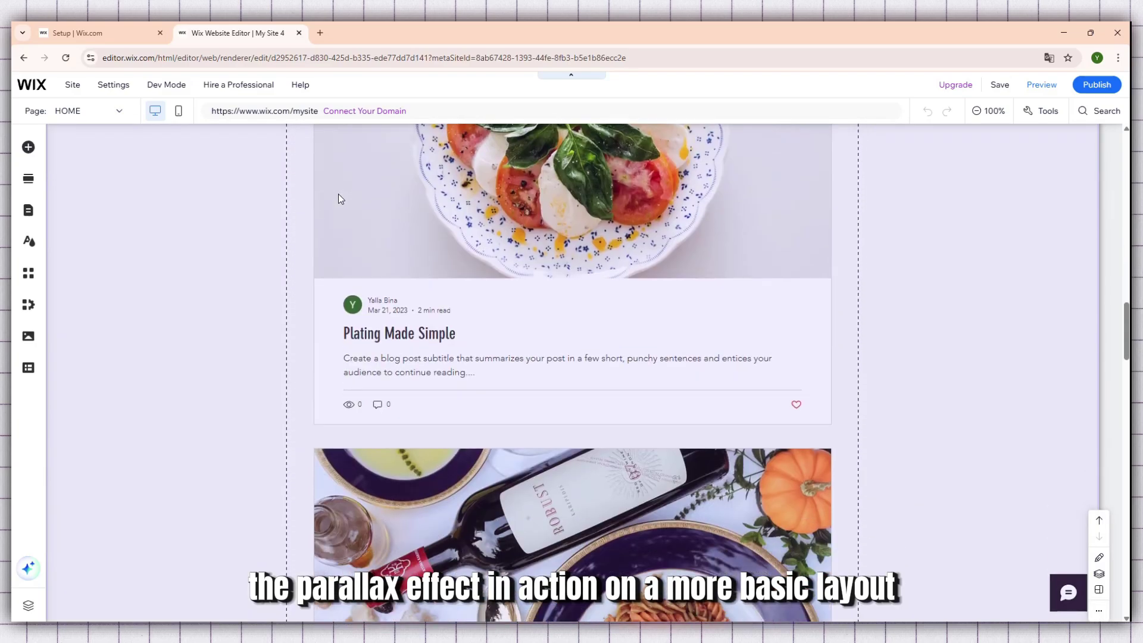
scroll(971, 426, down, 4)
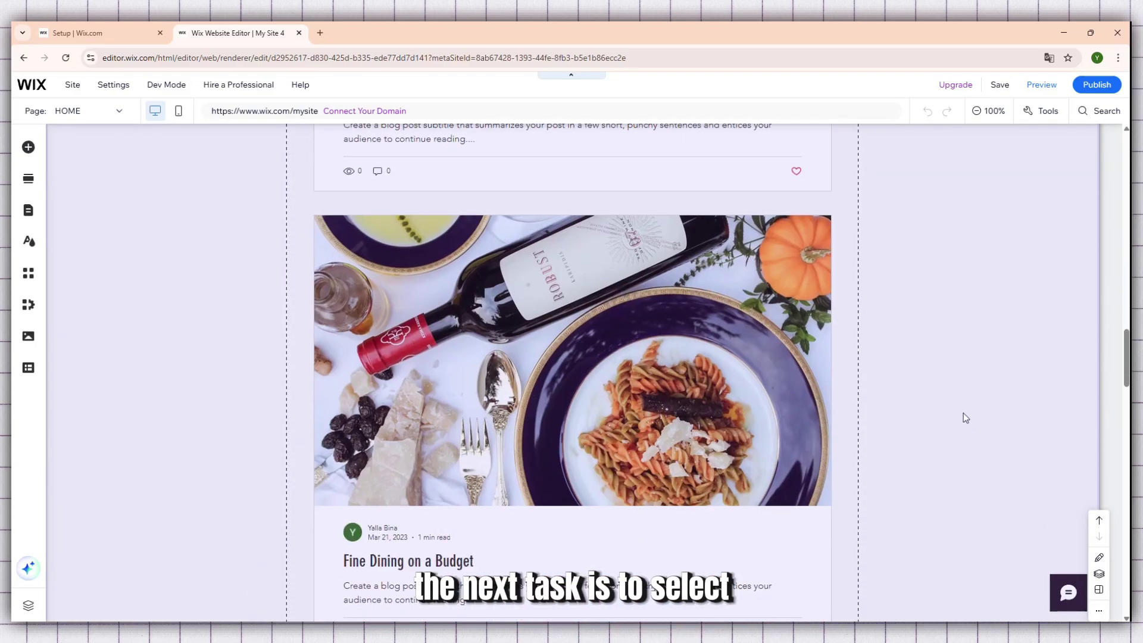
scroll(963, 412, down, 2)
scroll(959, 405, up, 6)
scroll(959, 403, up, 15)
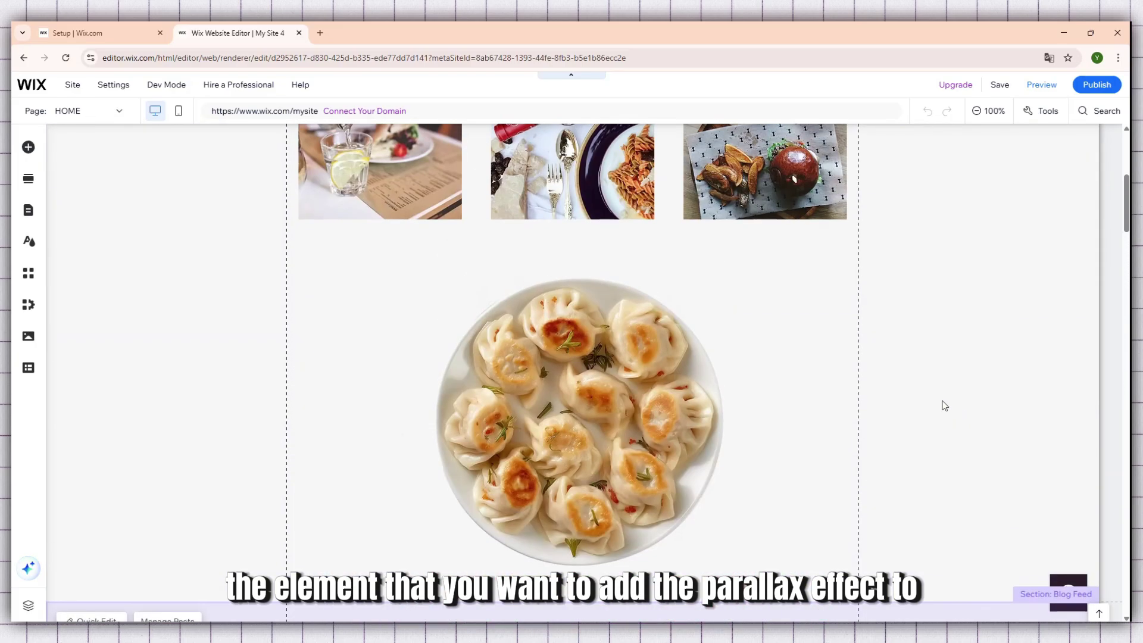
Step: Apply the Parallax scroll animation to the dumpling plate image below the three category photos
click(945, 406)
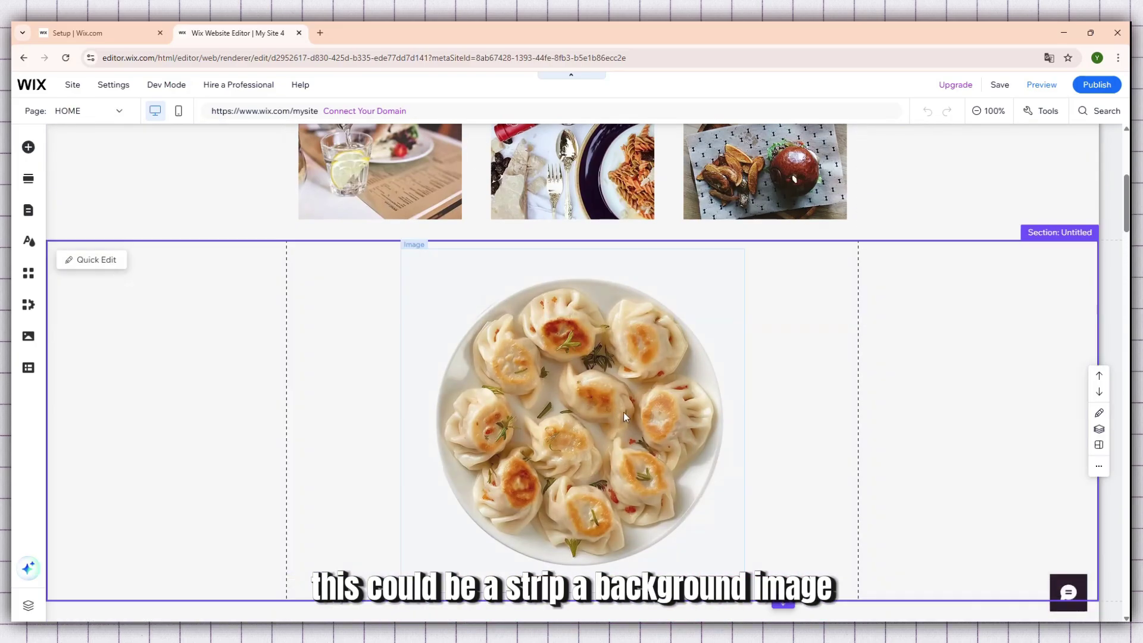
scroll(589, 405, down, 1)
click(600, 340)
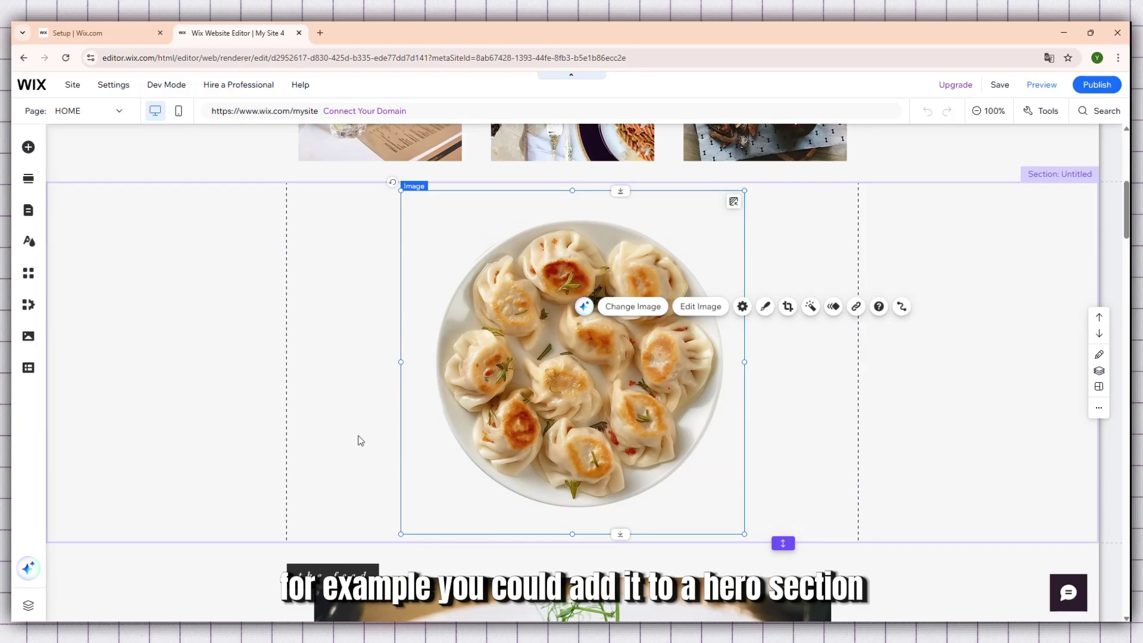
click(528, 401)
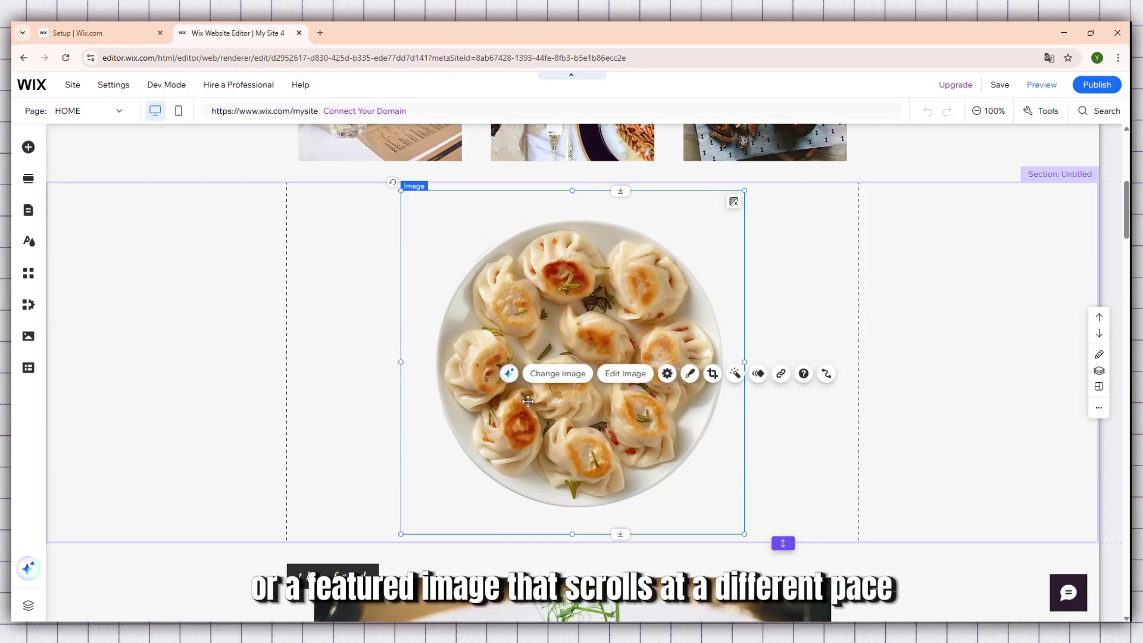
click(566, 257)
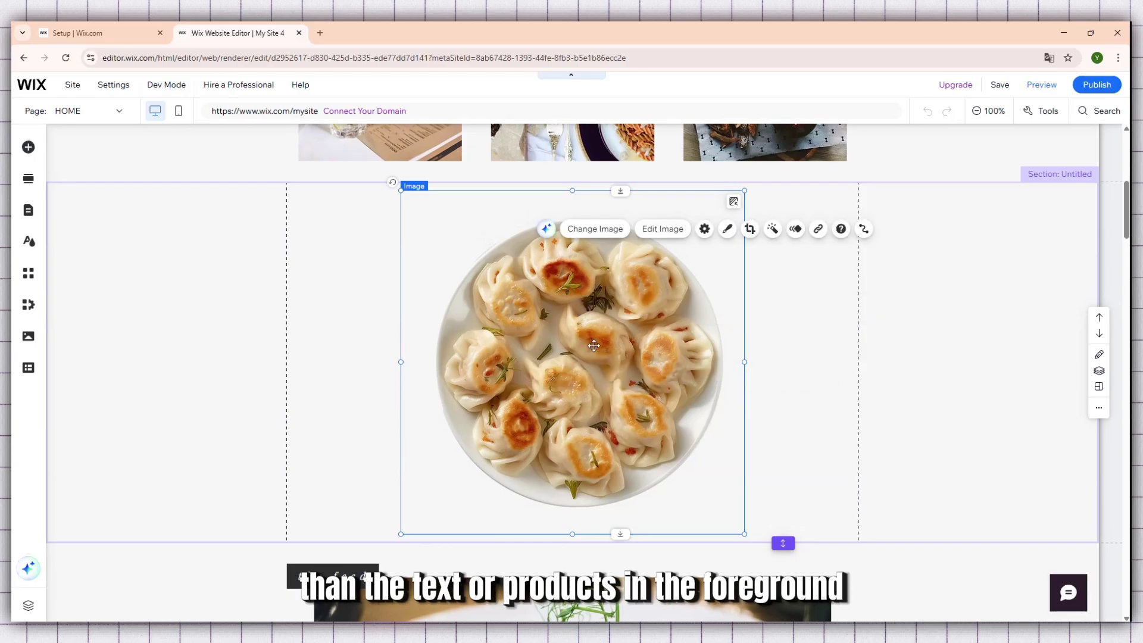
scroll(585, 345, up, 2)
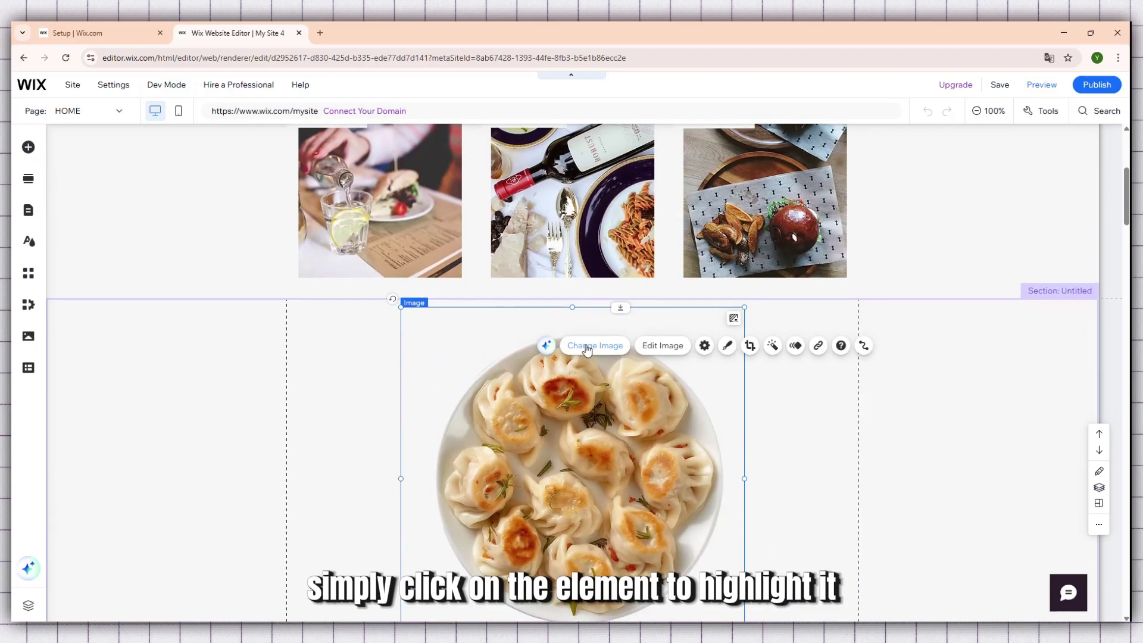
scroll(585, 349, down, 2)
click(555, 353)
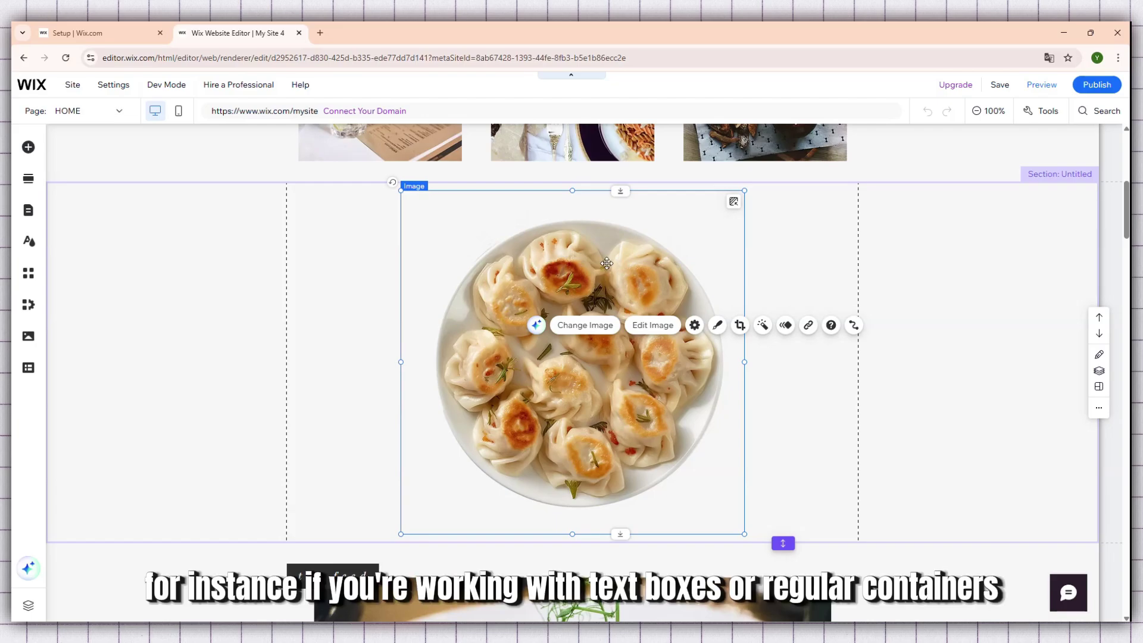
scroll(605, 262, up, 2)
scroll(619, 262, down, 2)
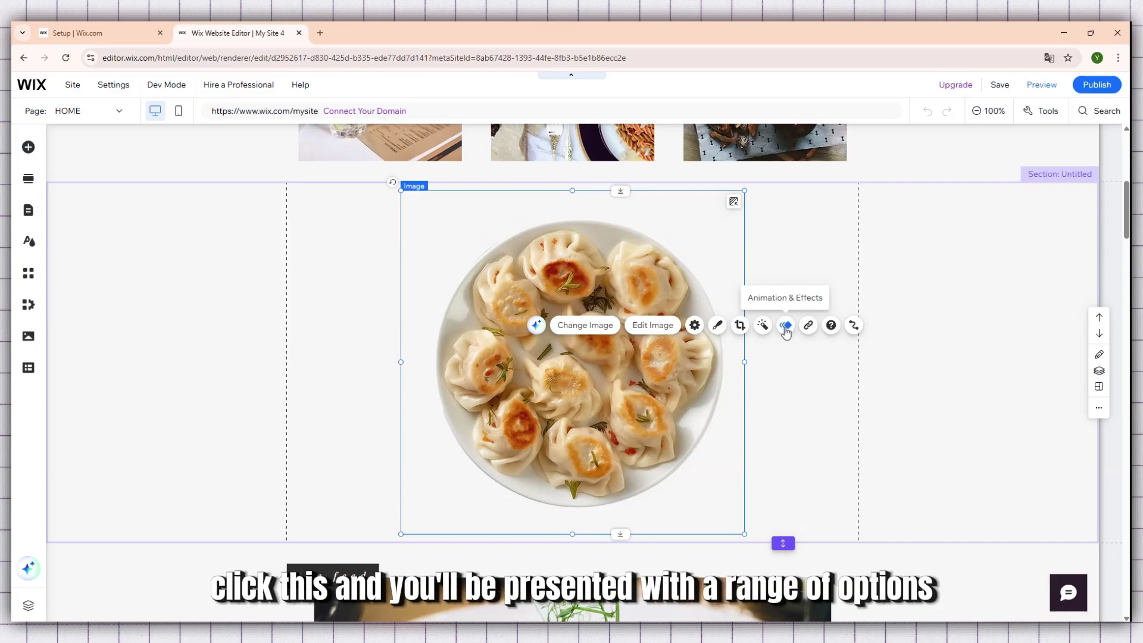
click(787, 327)
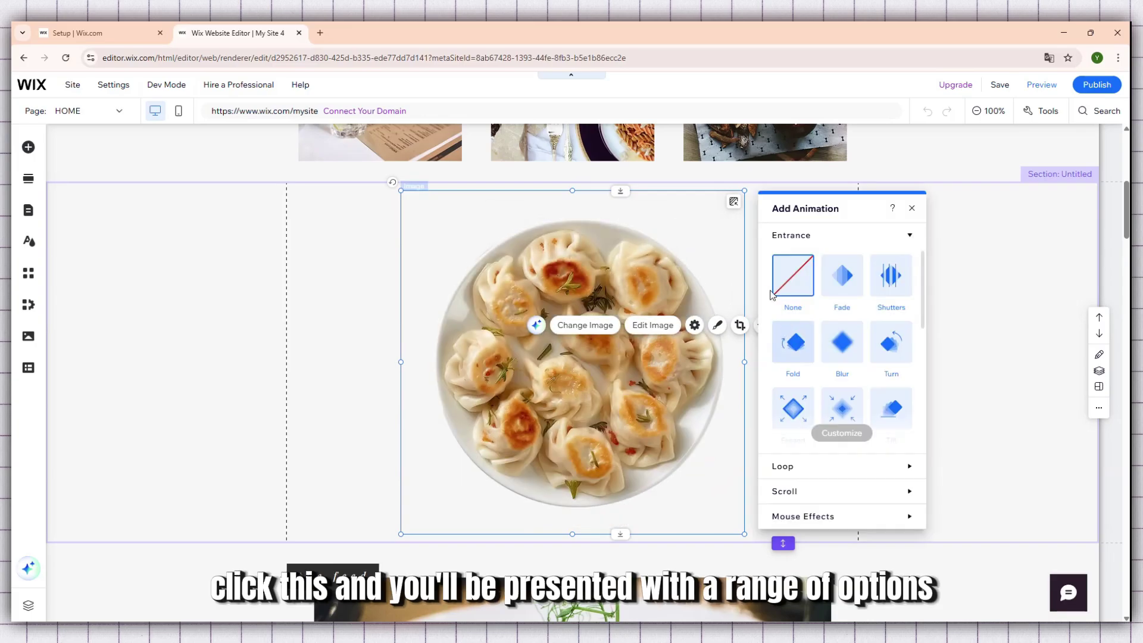
scroll(841, 322, down, 2)
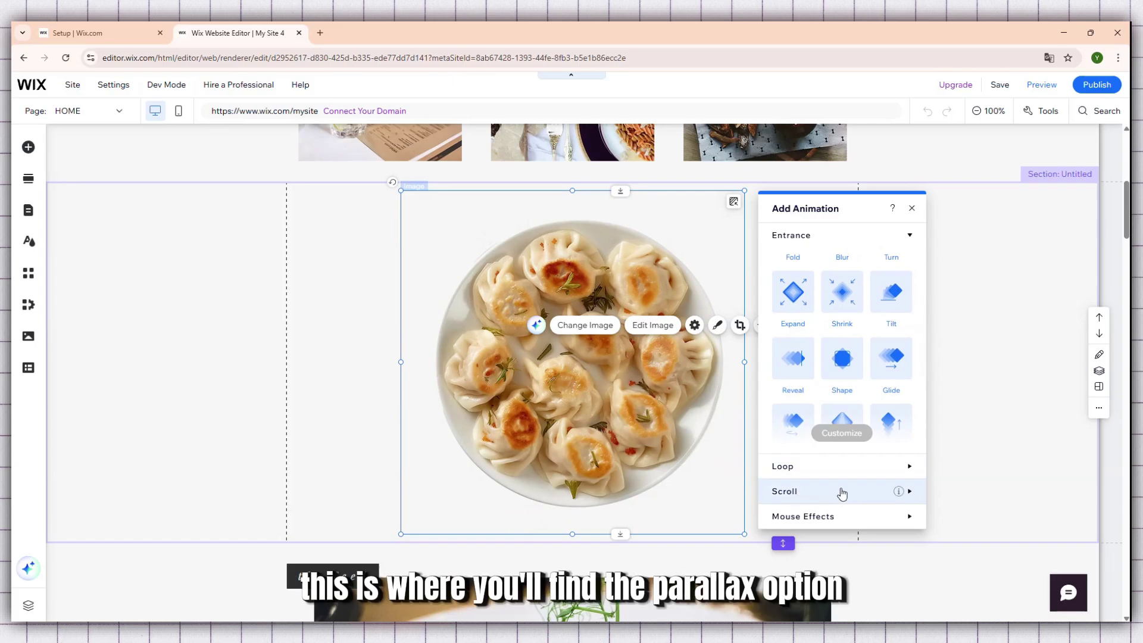
click(811, 492)
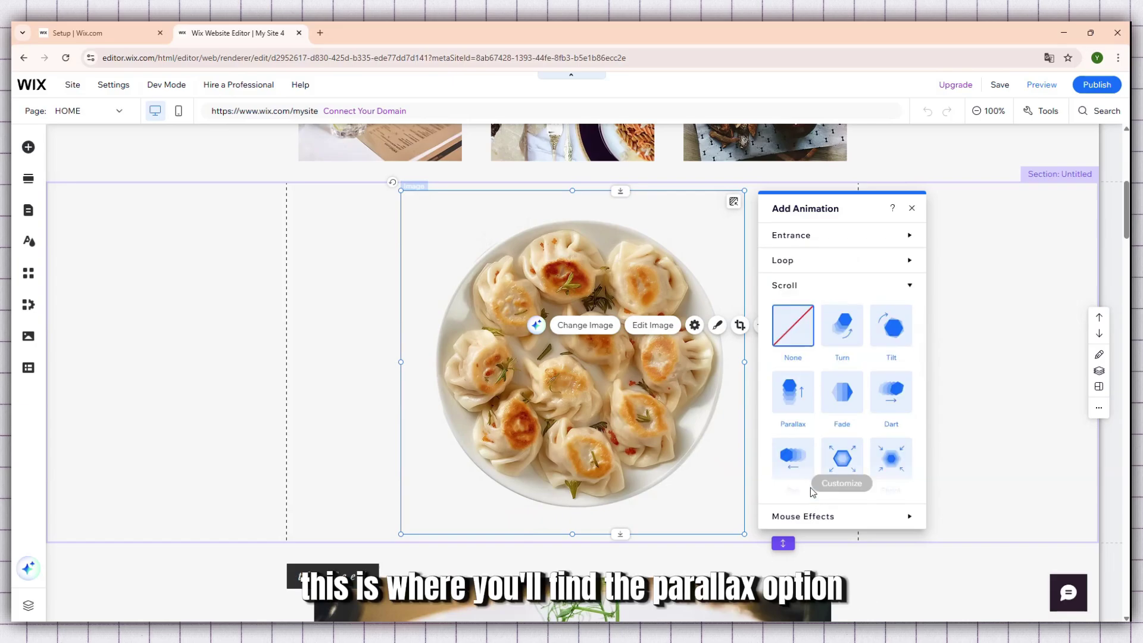
click(796, 401)
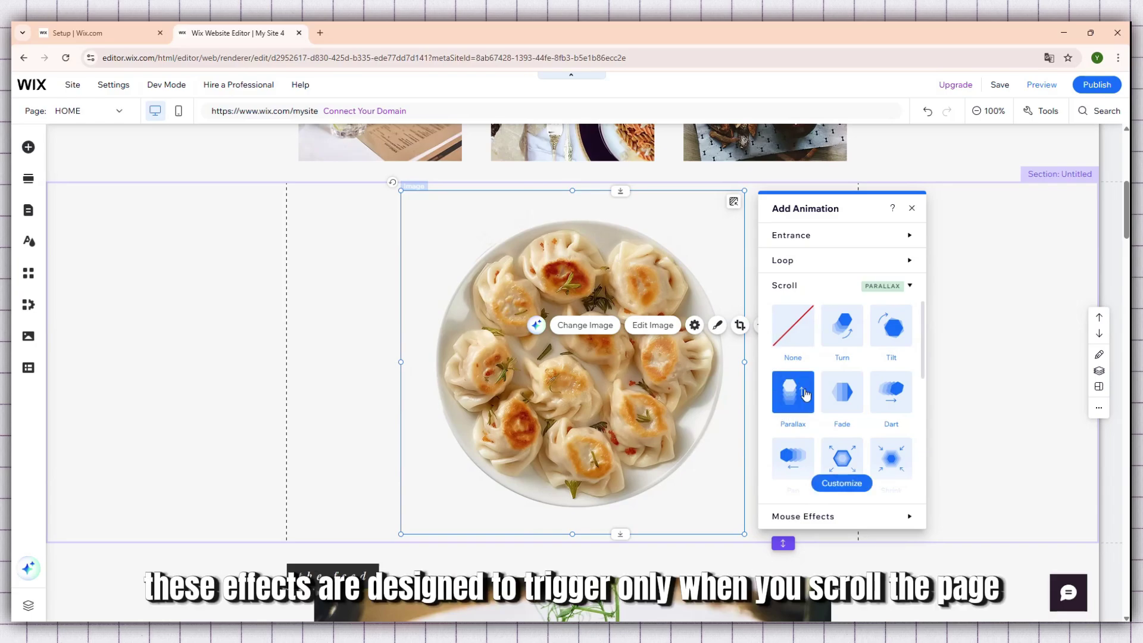
Step: View the customization settings of the image's Parallax effect and close them
scroll(796, 363, down, 1)
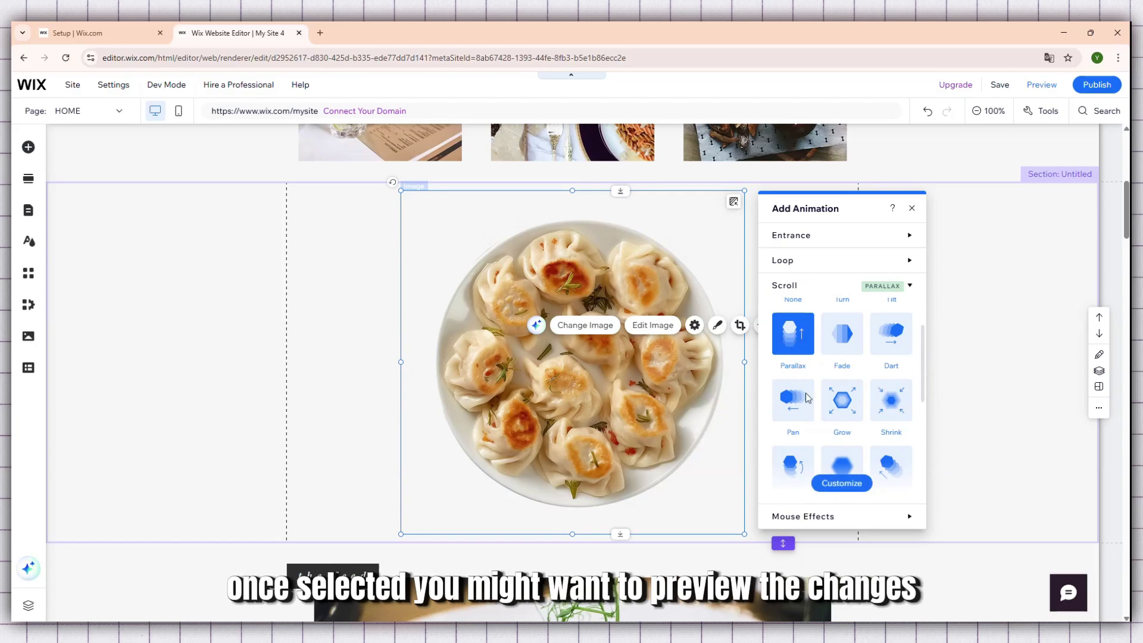
click(843, 484)
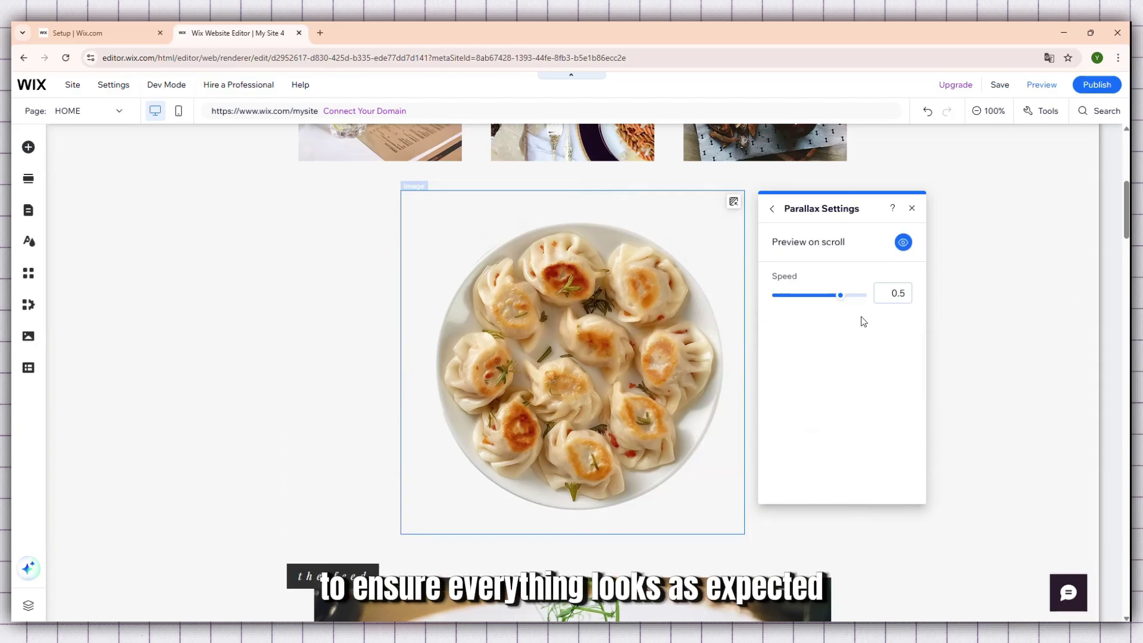
click(970, 322)
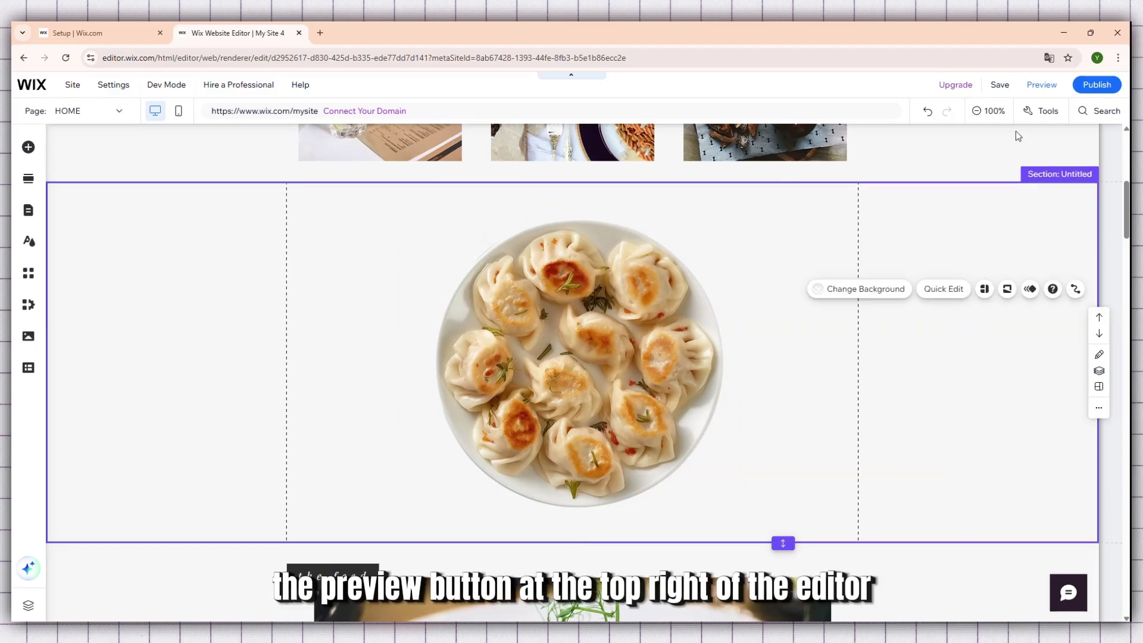
Step: Preview the site and examine how the dumpling plate image moves relative to the rest of the HOME page
click(1041, 87)
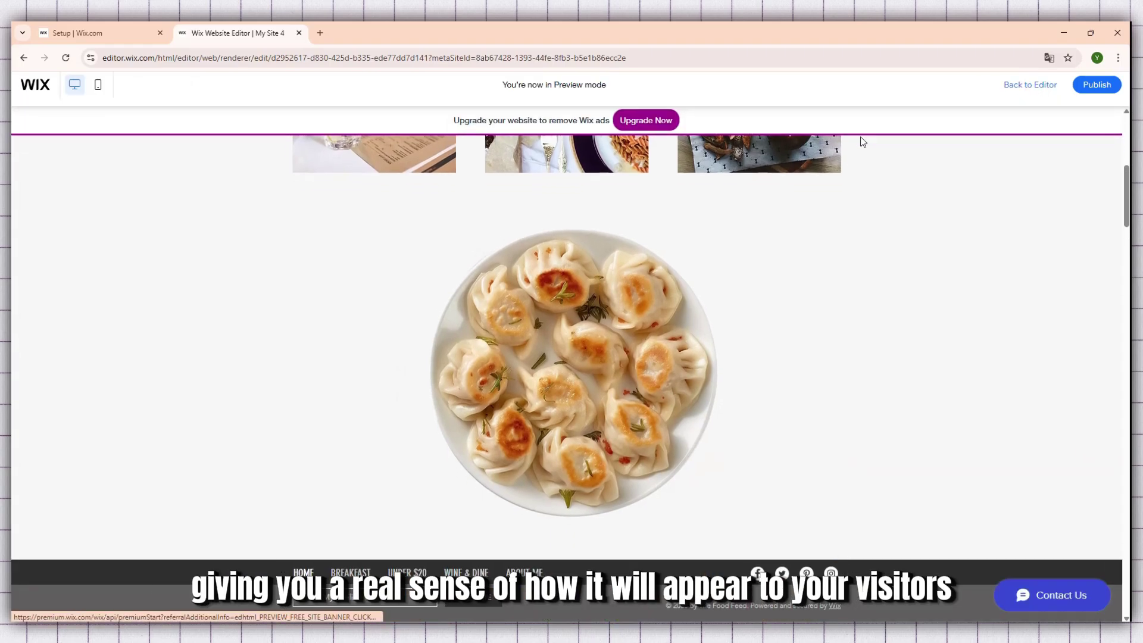
scroll(855, 179, up, 10)
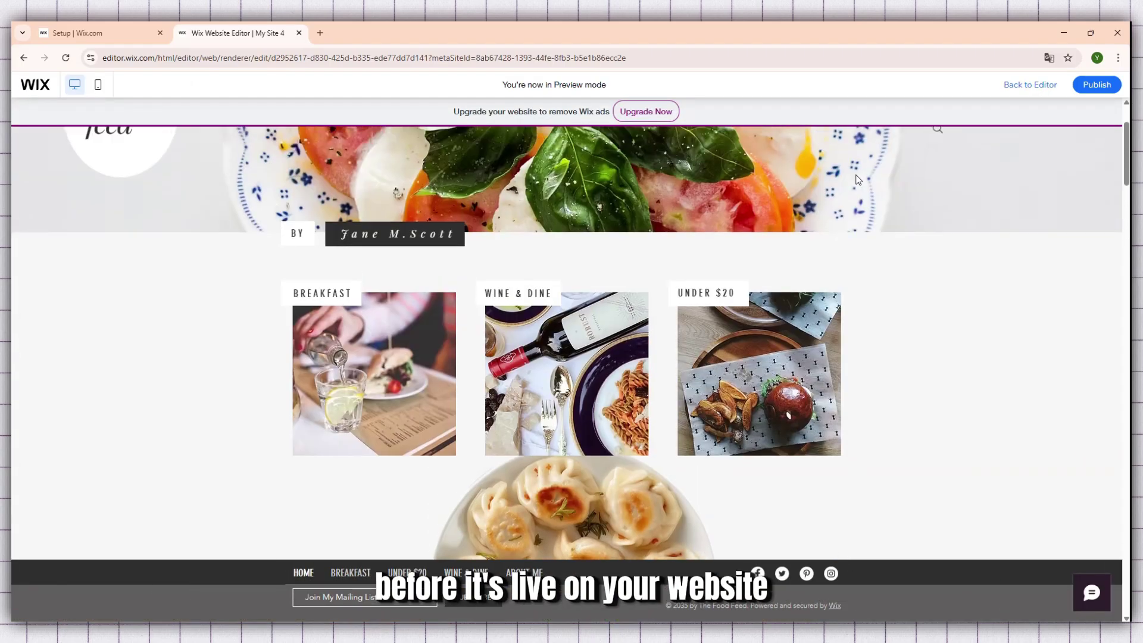
scroll(701, 184, down, 8)
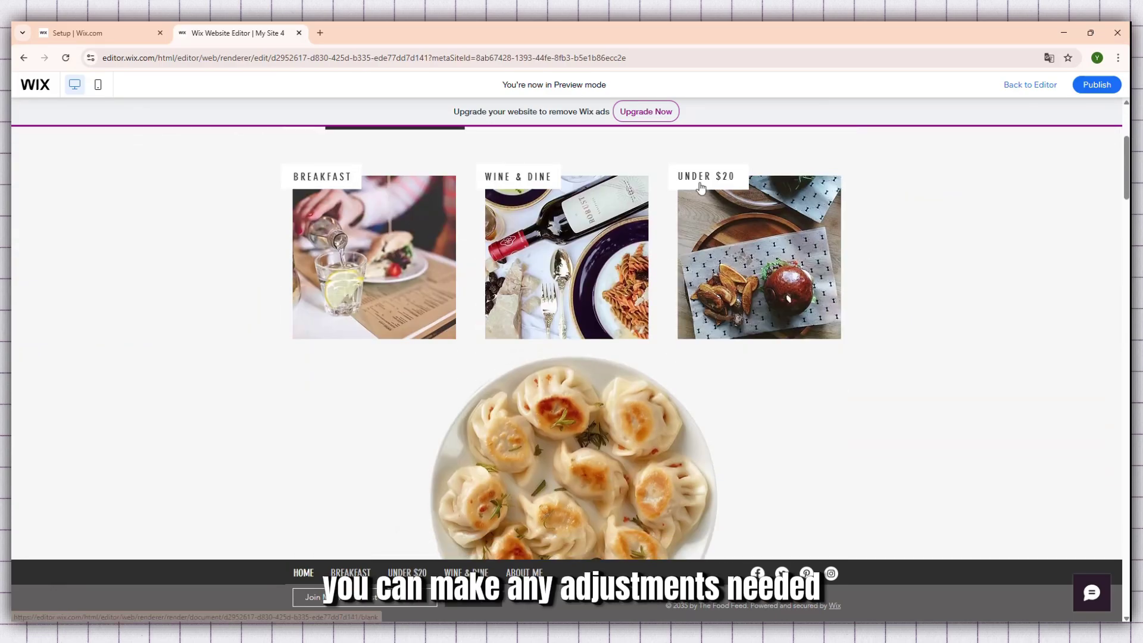
scroll(701, 189, down, 9)
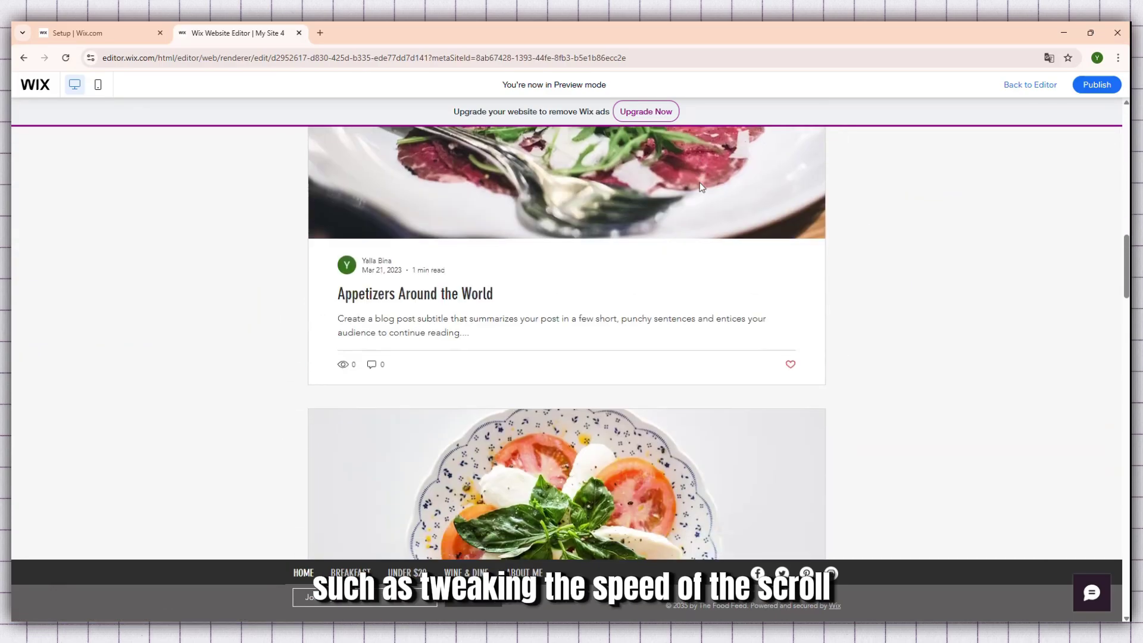
scroll(702, 186, up, 6)
scroll(699, 187, up, 8)
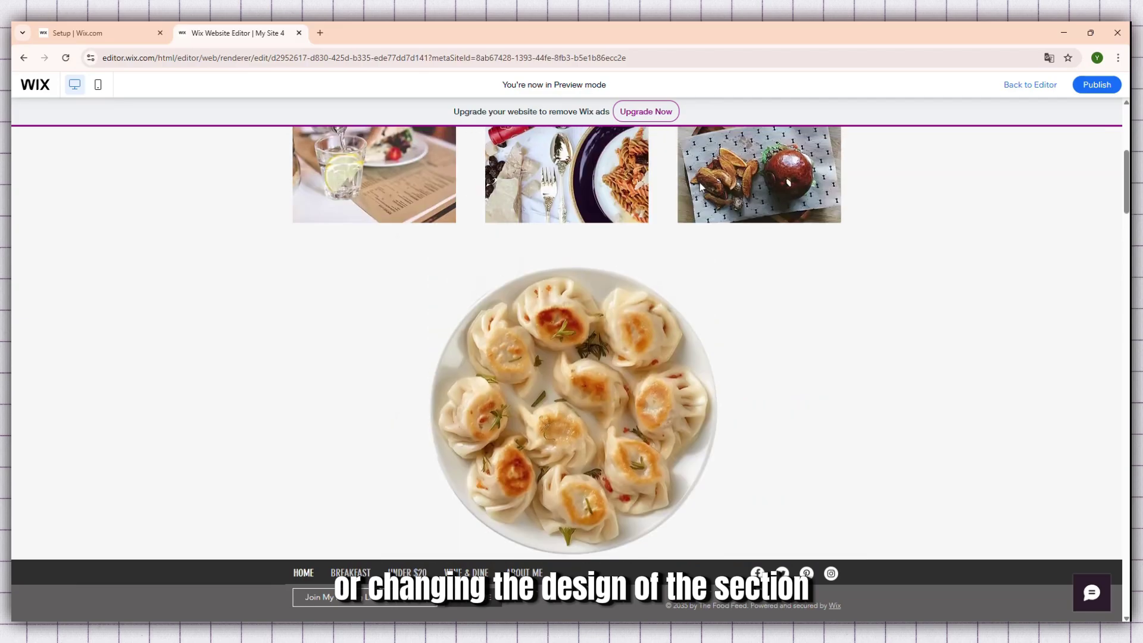
scroll(700, 185, down, 8)
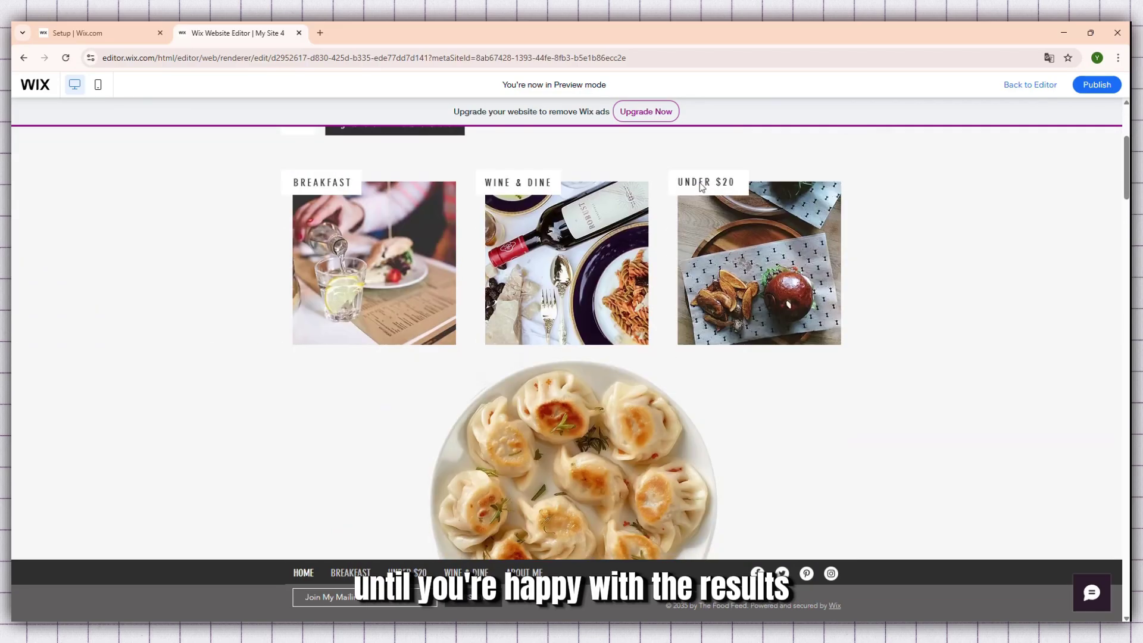
scroll(700, 187, down, 8)
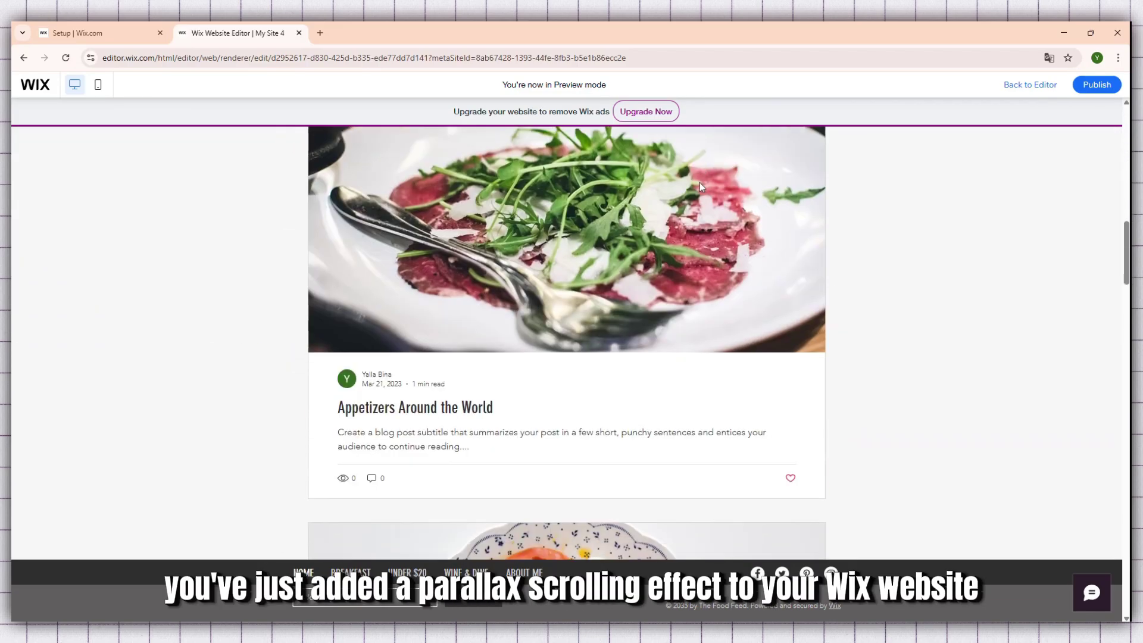
scroll(700, 187, up, 8)
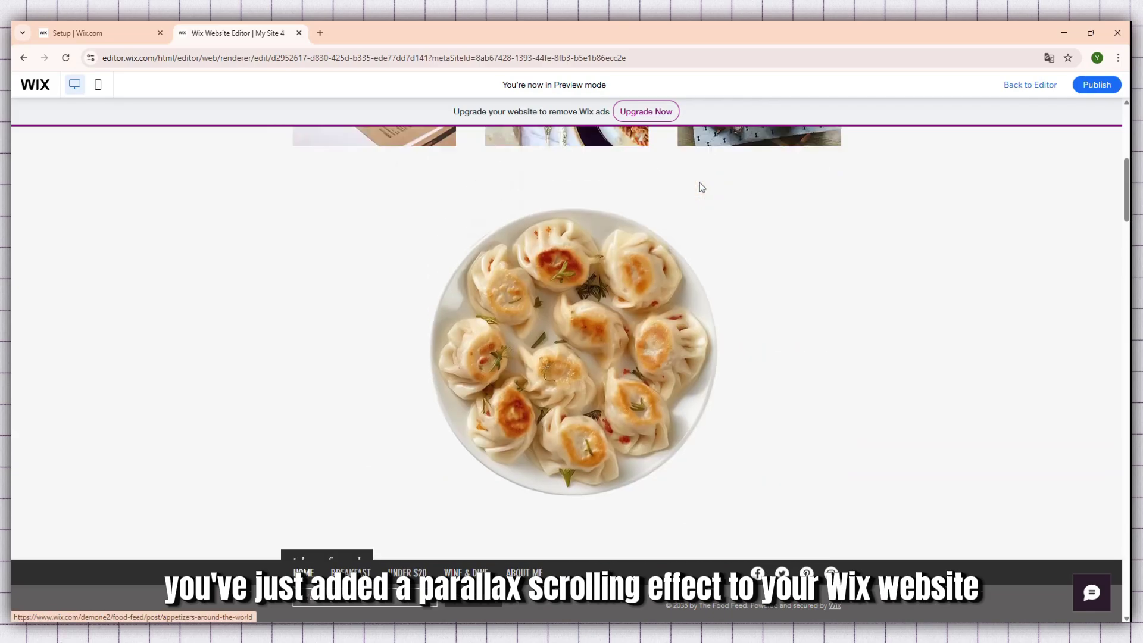
Step: Check the dumpling plate's parallax motion against the category photos above and the blog feed below in the HOME page preview
scroll(699, 184, up, 6)
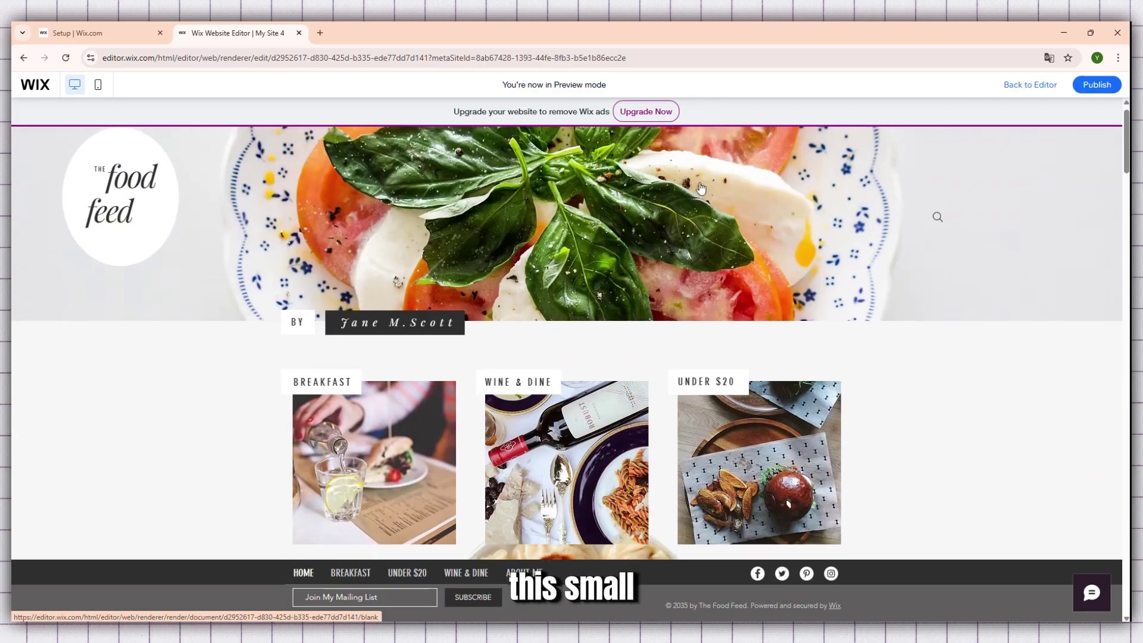
scroll(699, 185, down, 6)
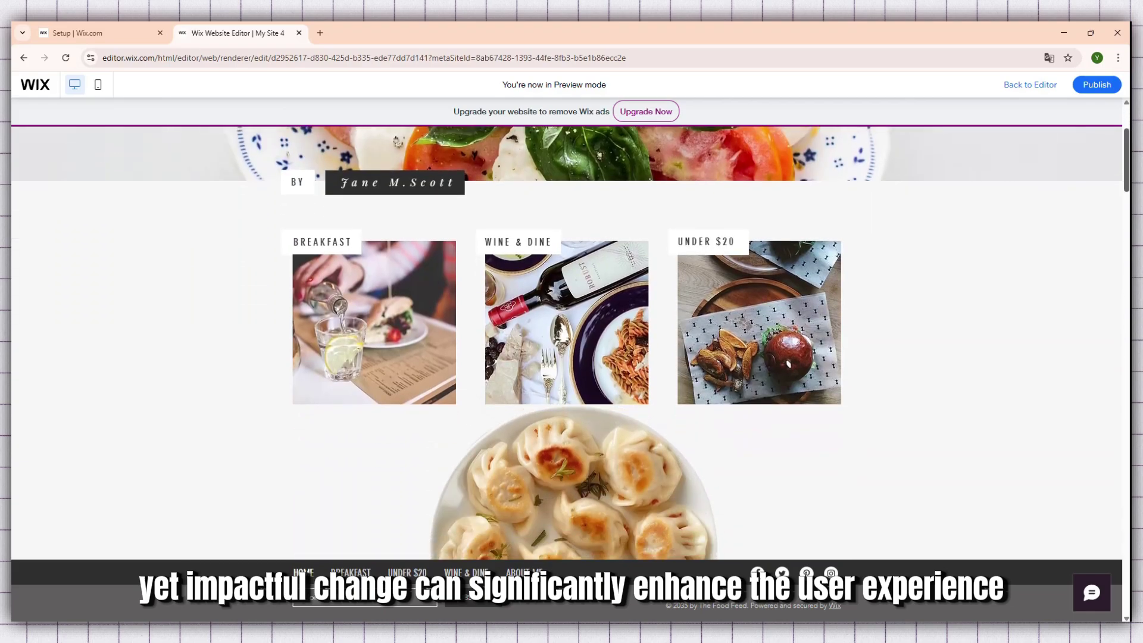
scroll(566, 343, down, 5)
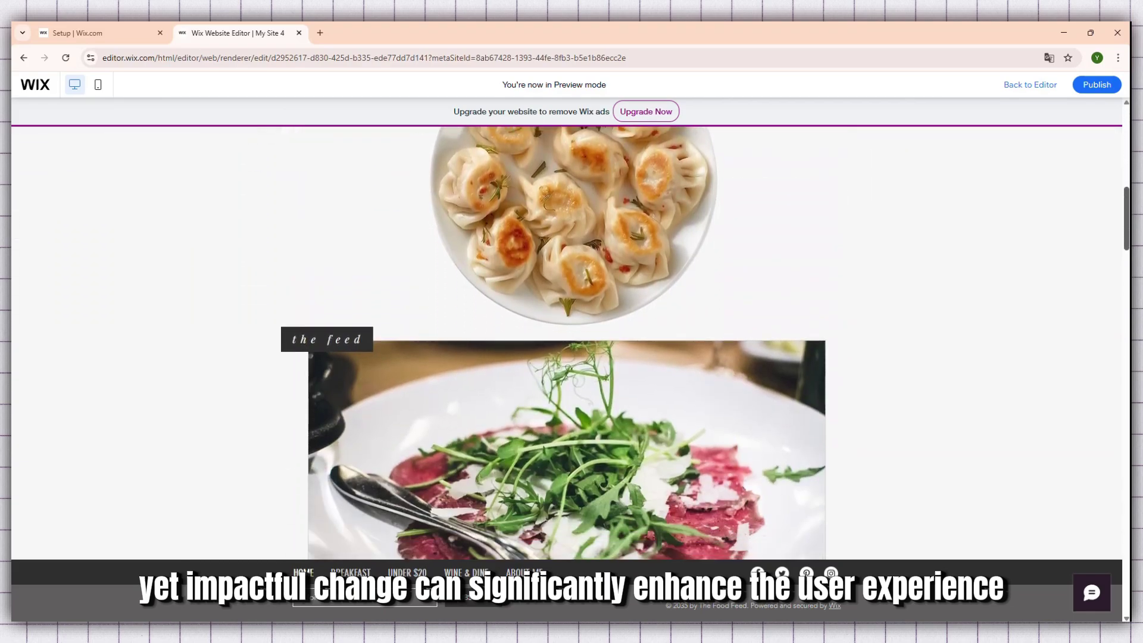
scroll(567, 343, down, 8)
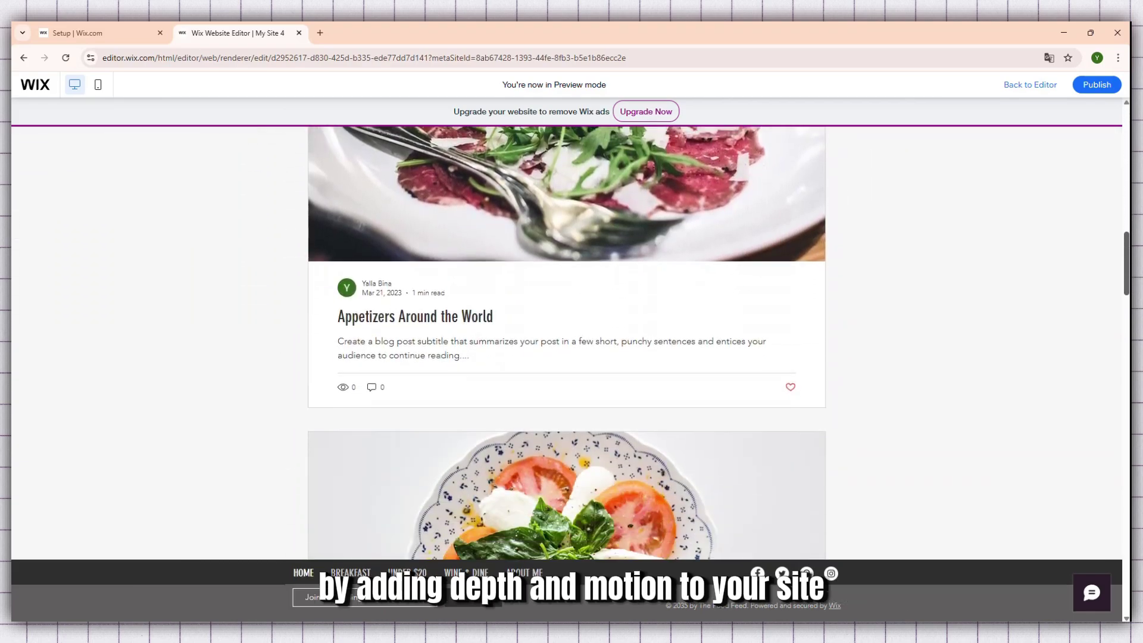
scroll(566, 343, up, 13)
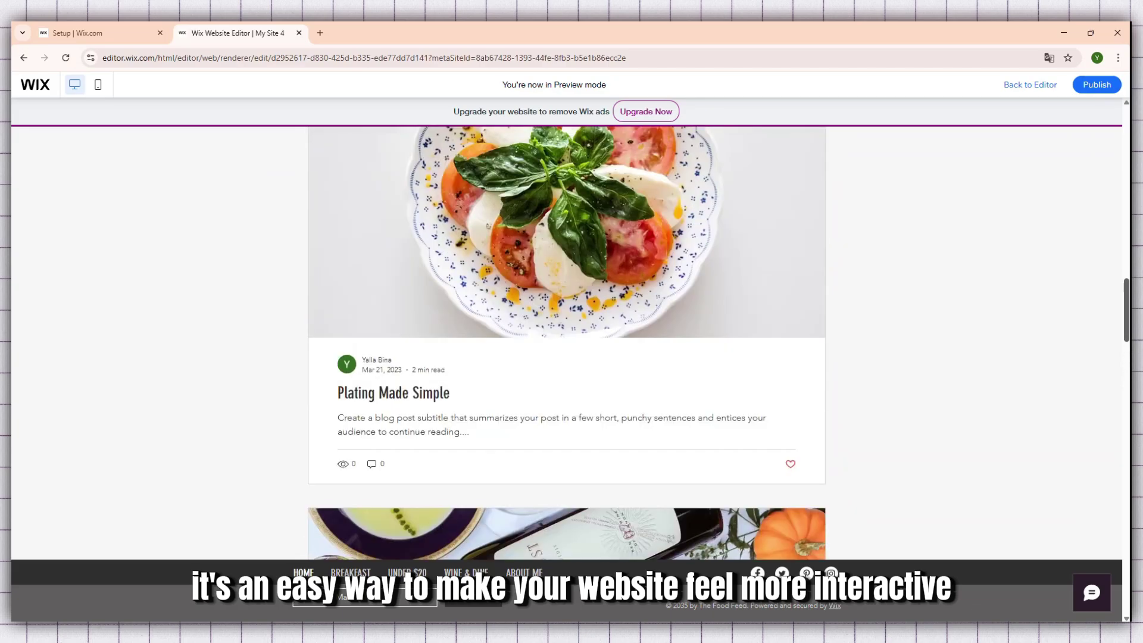
scroll(566, 343, up, 6)
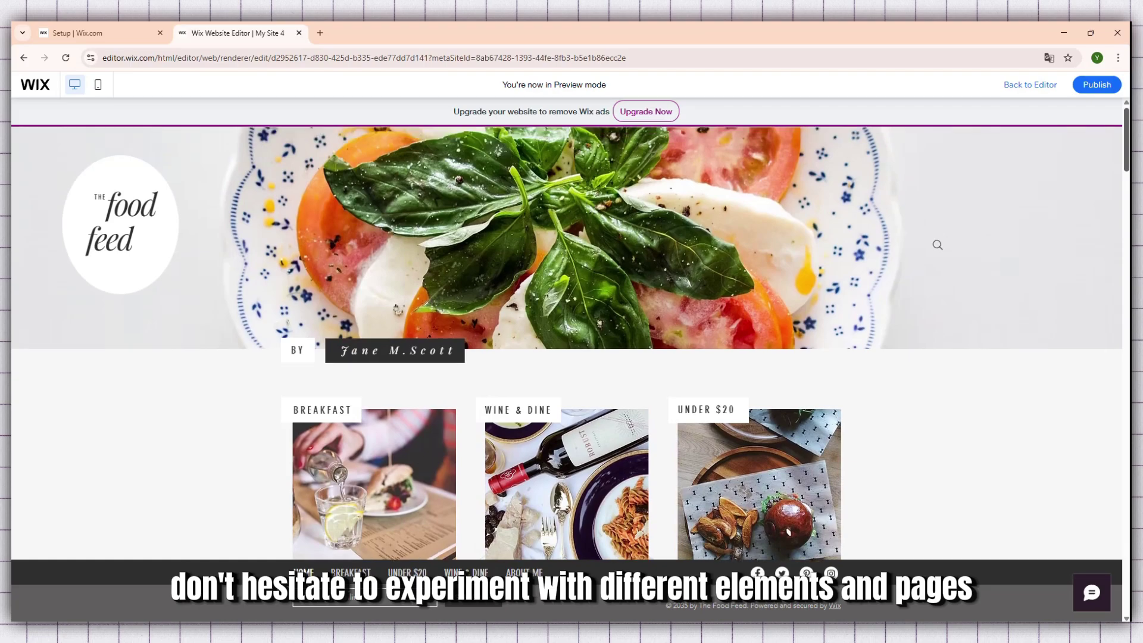
scroll(734, 234, down, 3)
scroll(734, 234, down, 4)
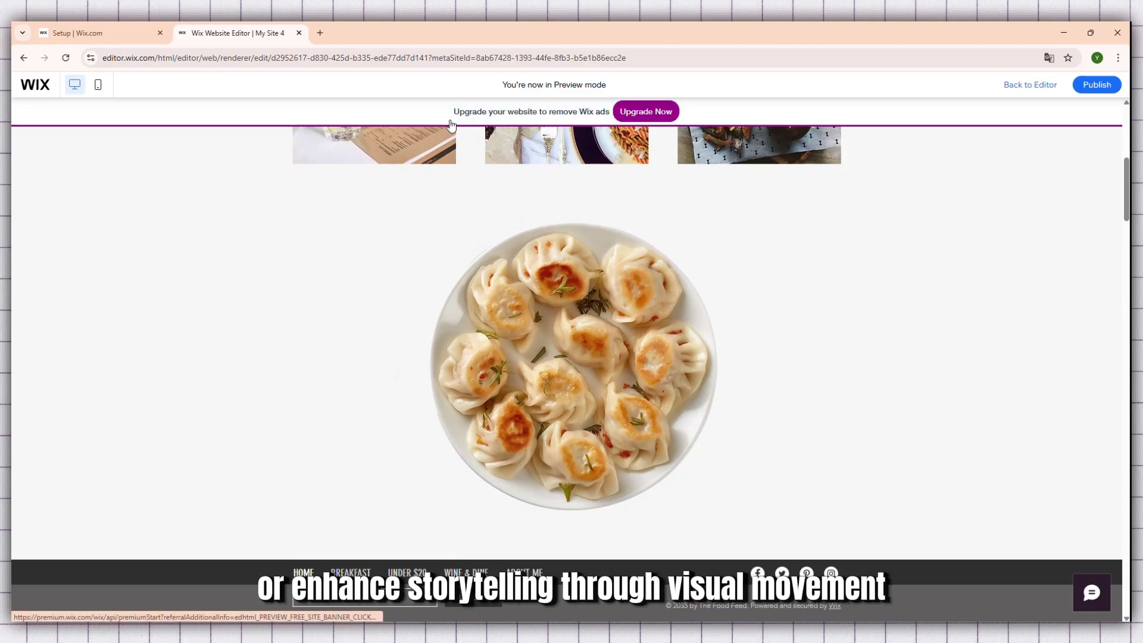
Step: Return from the preview to the editor and start saving the site, opening the choice of domain
key(ctrl+shift+p)
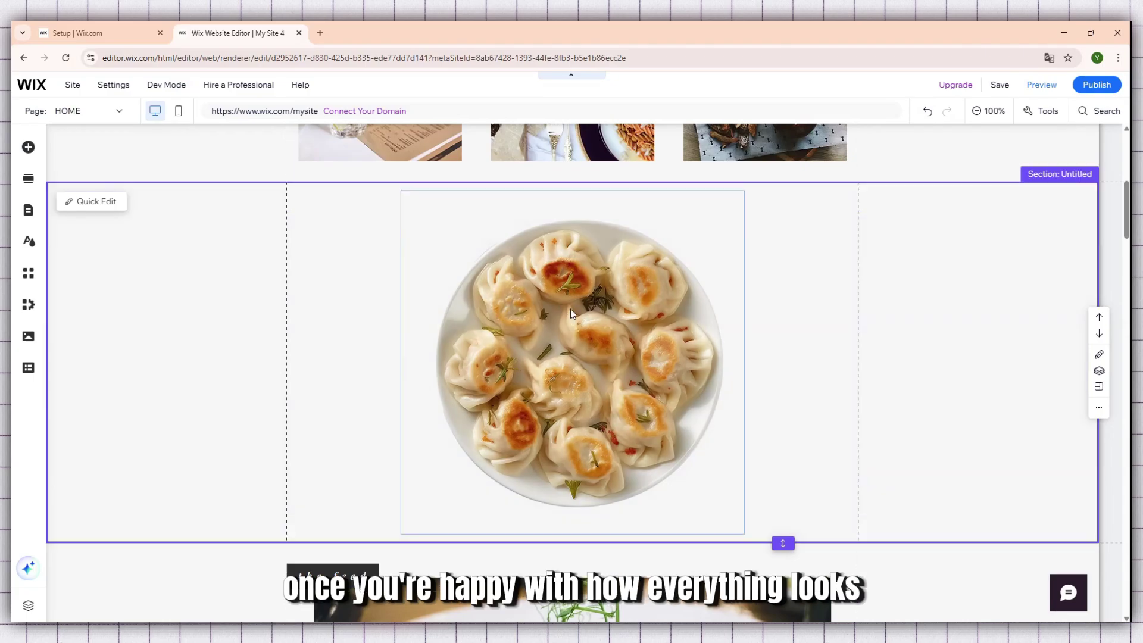
click(570, 309)
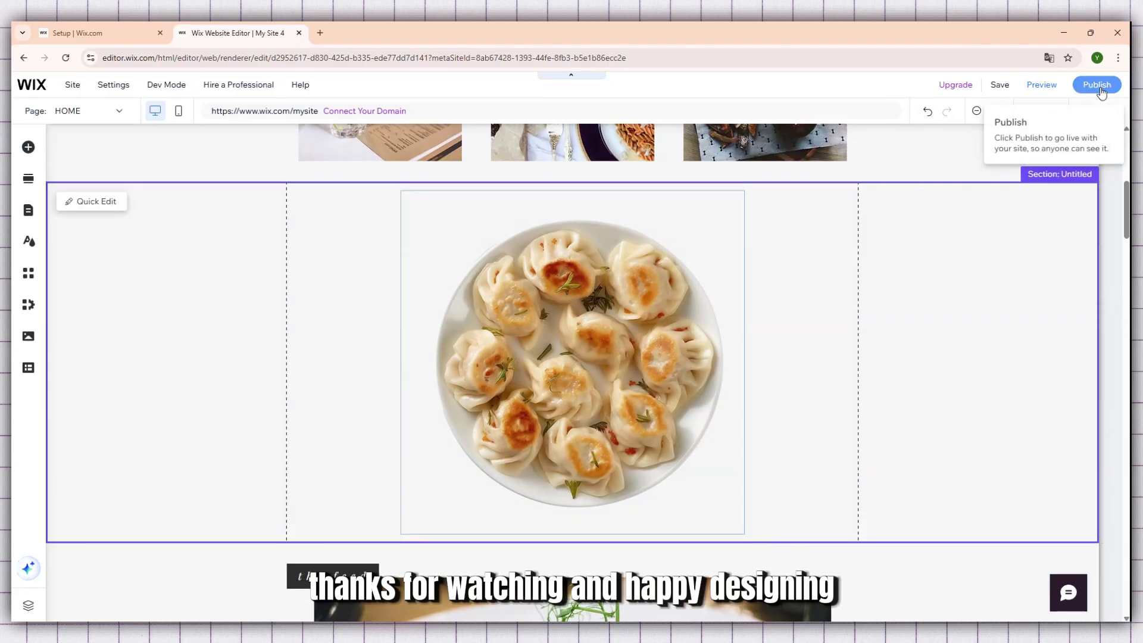
mouse_move(1002, 93)
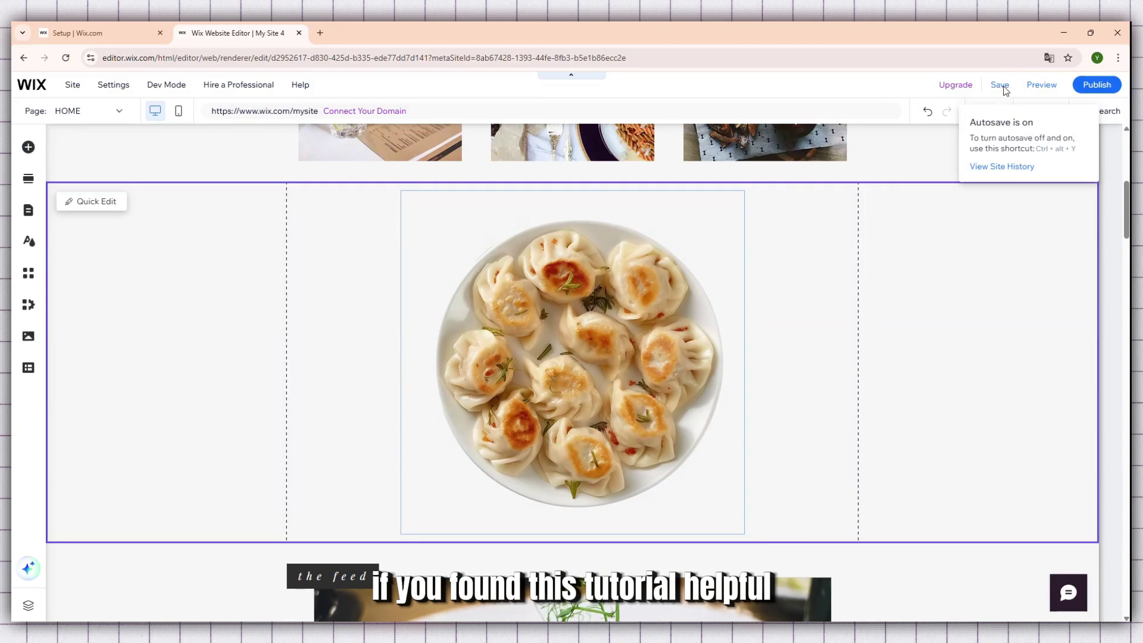
click(1001, 87)
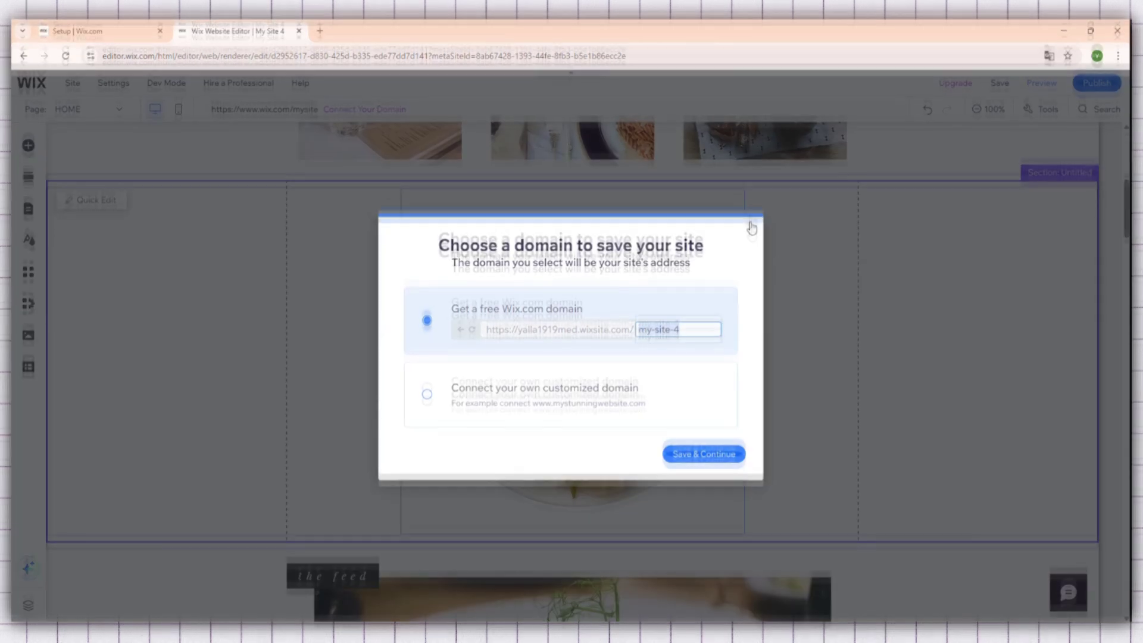